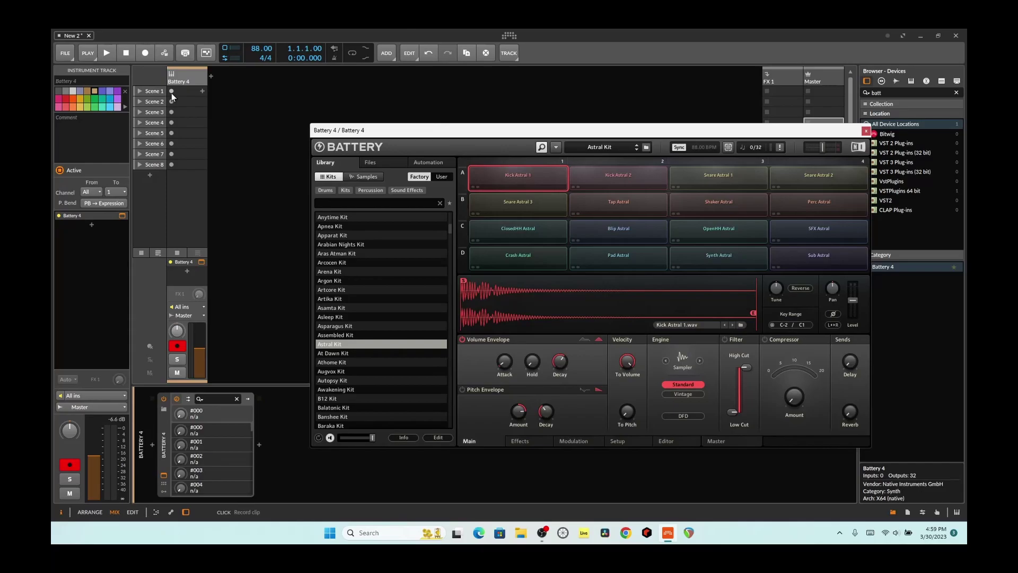
Step: Open the play settings panel with the launch quantization and post-recording options
left_click(87, 52)
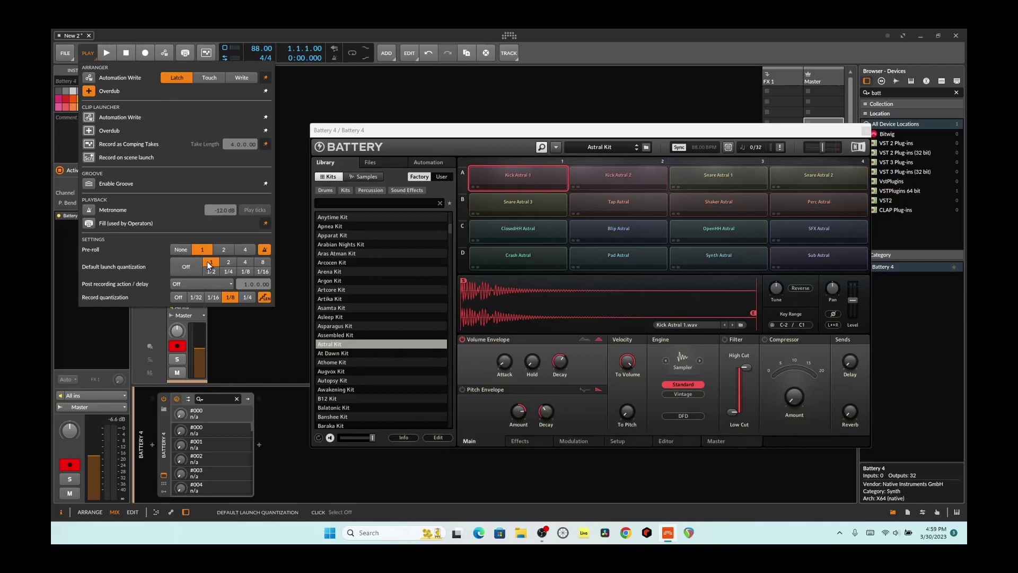
Step: Set default launch quantization to 1/8 and the post-recording action to Play Recorded, then close the panel
left_click(243, 270)
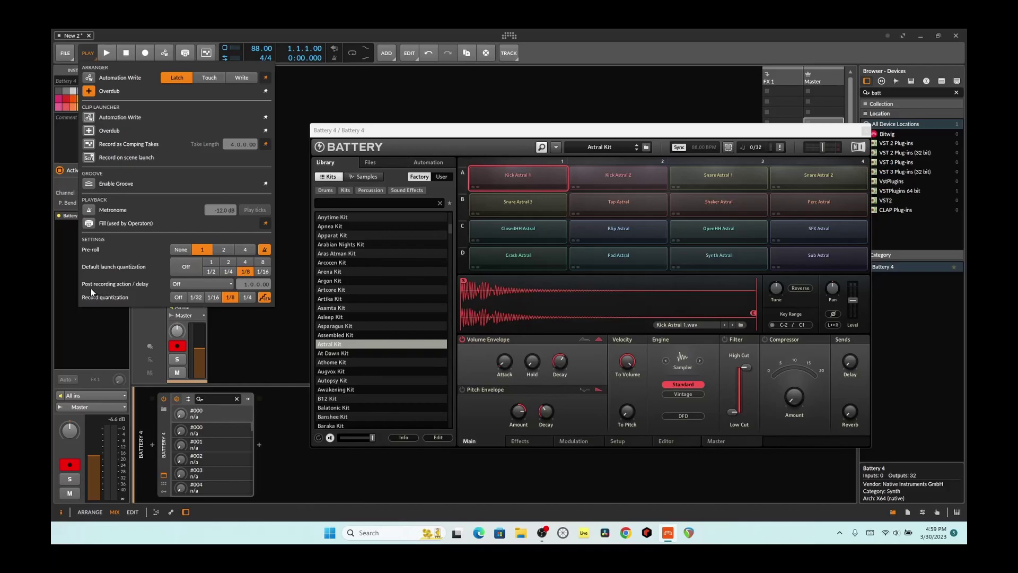
left_click(192, 286)
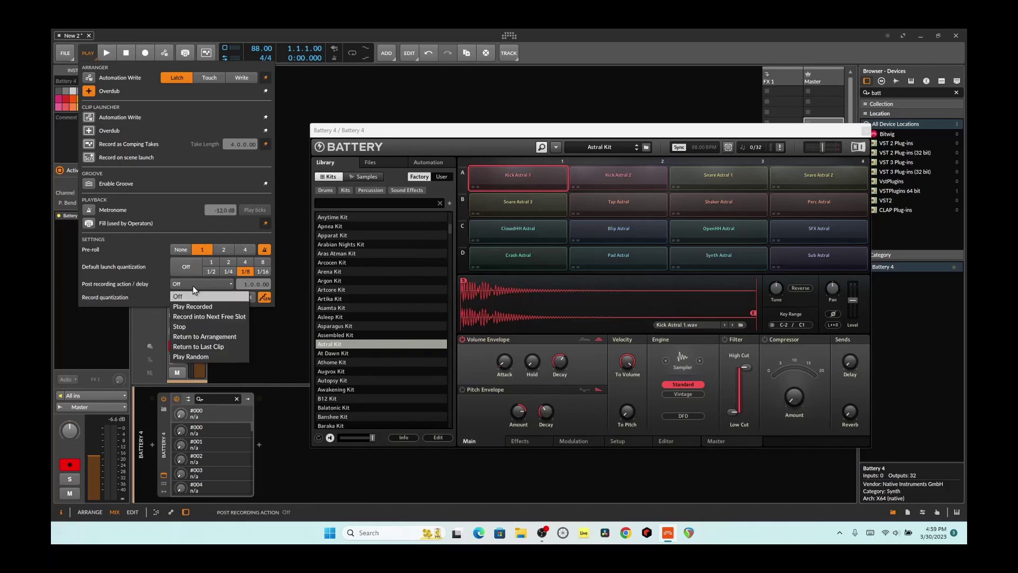
left_click(227, 308)
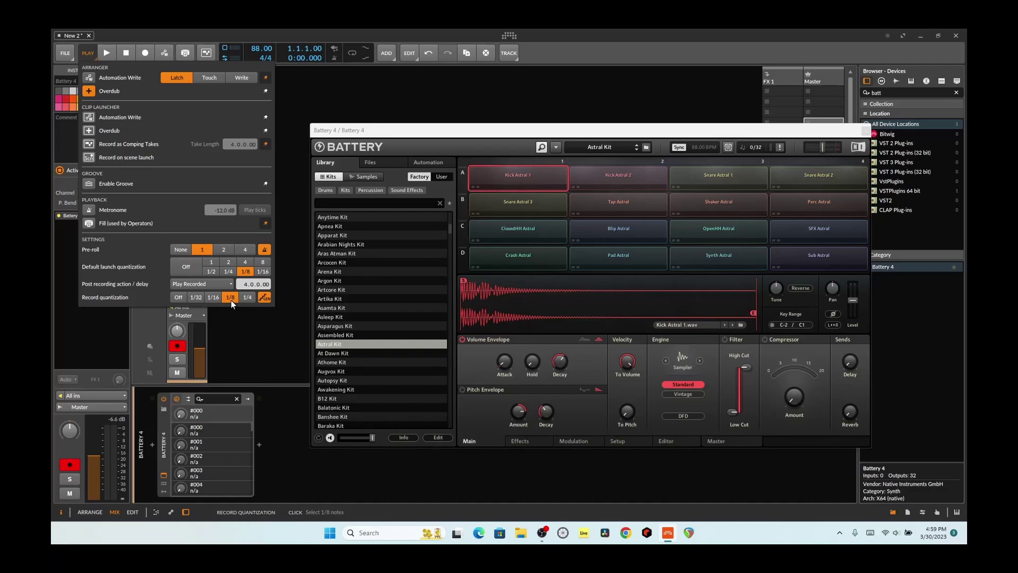
left_click(221, 338)
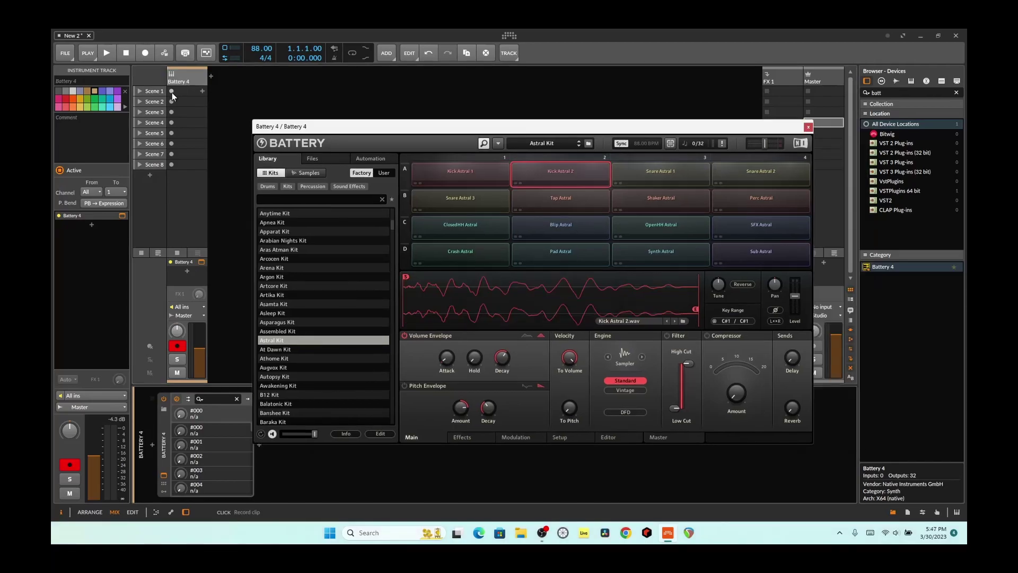
Step: Record a looping drum clip into Battery 4's Scene 1 slot and close the Battery window
left_click(171, 91)
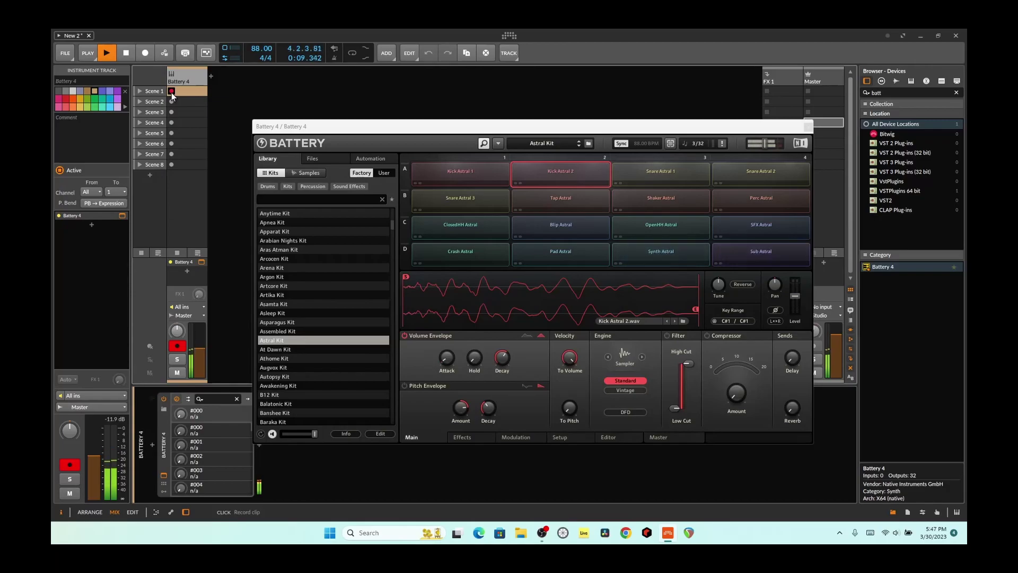
left_click(170, 92)
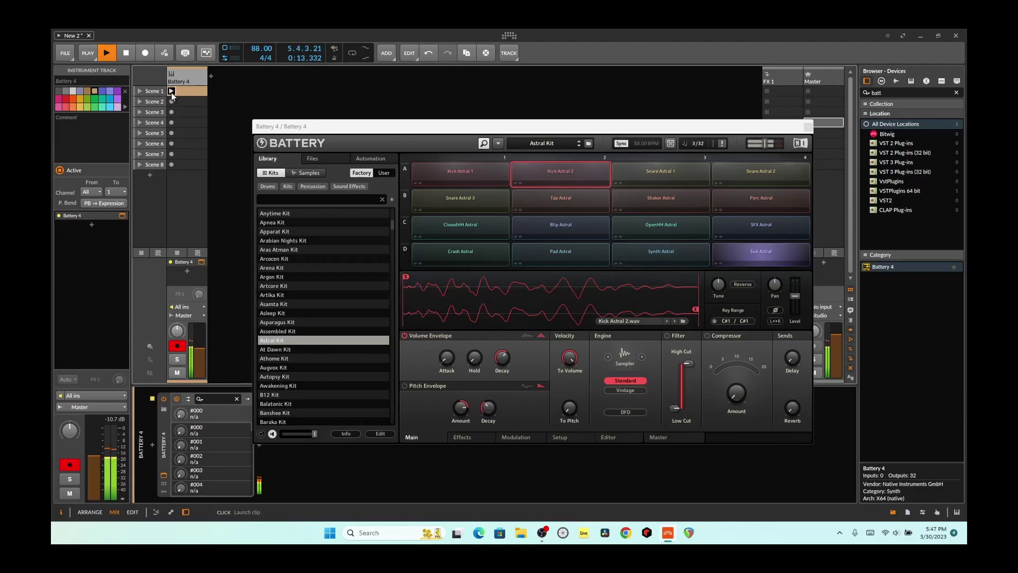
left_click(807, 127)
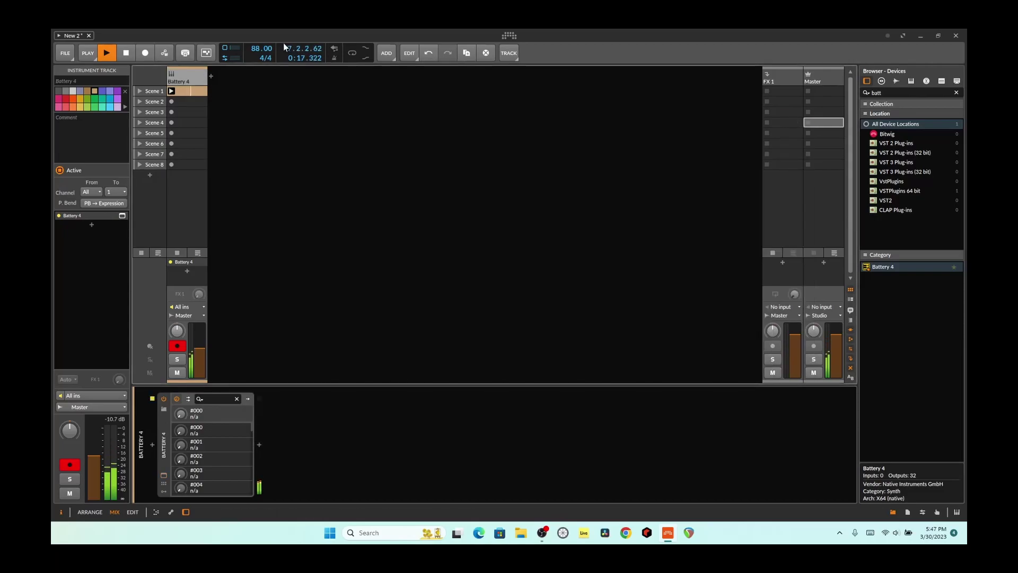
Step: Lower the project tempo from 88 to 75 BPM and select the Scene 1 drum clip
left_click(256, 53)
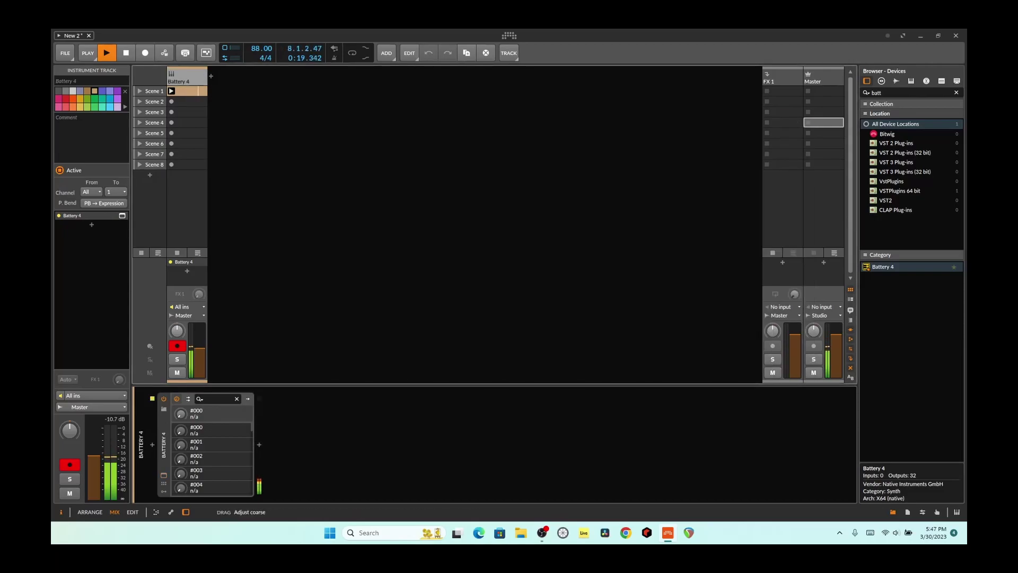
left_click_drag(255, 53, 256, 63)
left_click(185, 90)
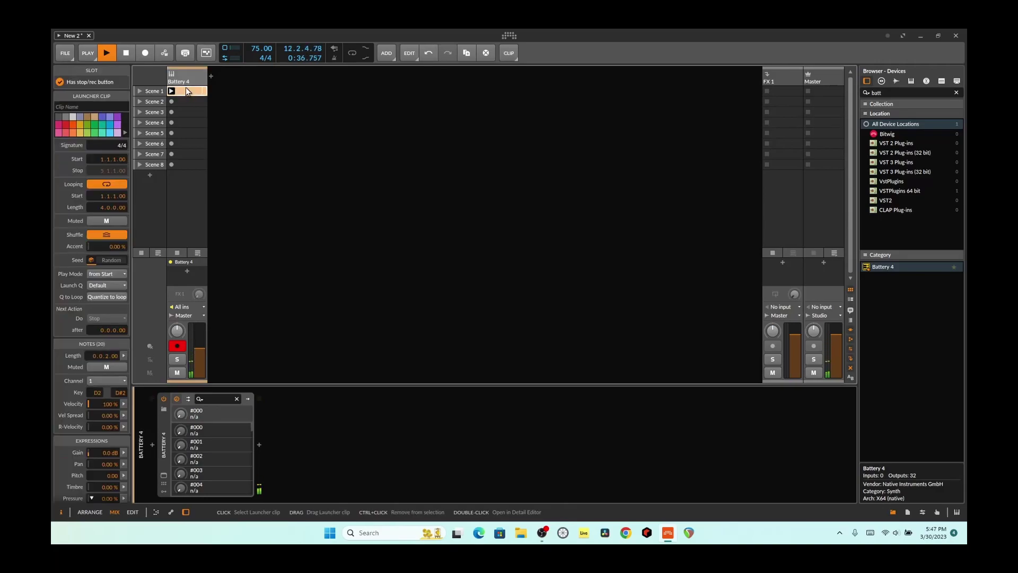
Step: Open the drum clip in an enlarged note editor and stop playback
double_click(186, 91)
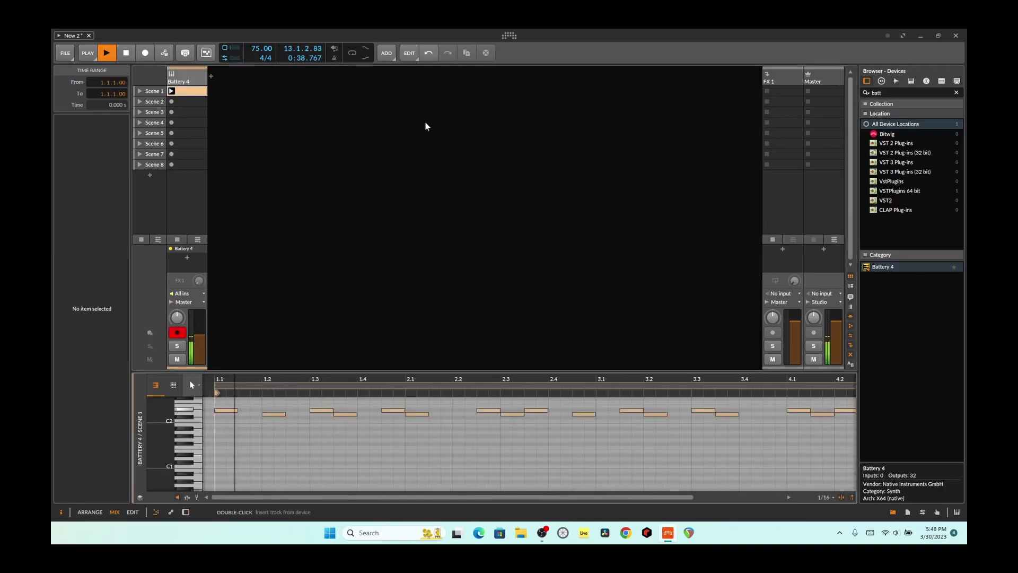
left_click_drag(696, 371, 696, 332)
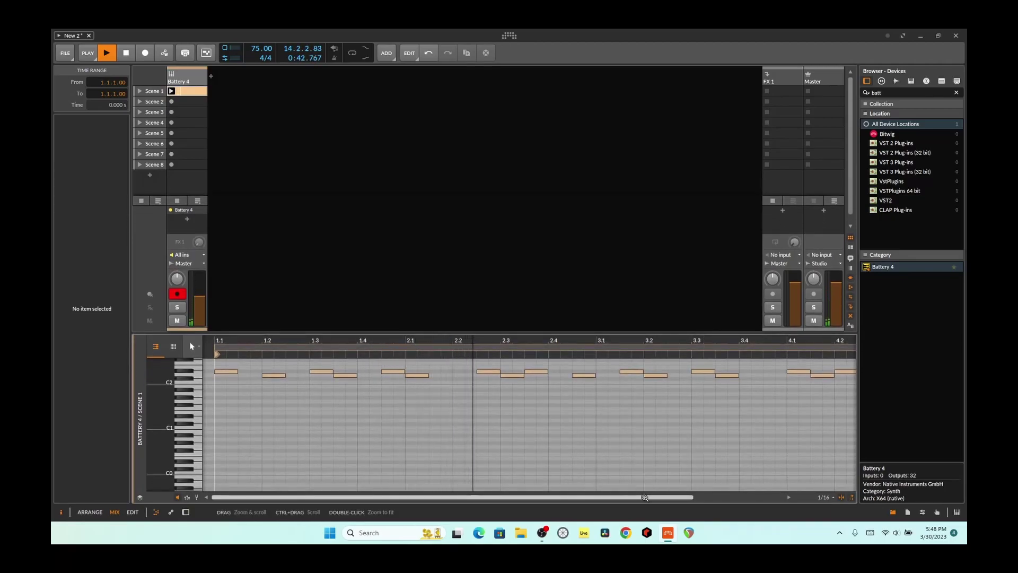
left_click_drag(646, 496, 747, 497)
key("space")
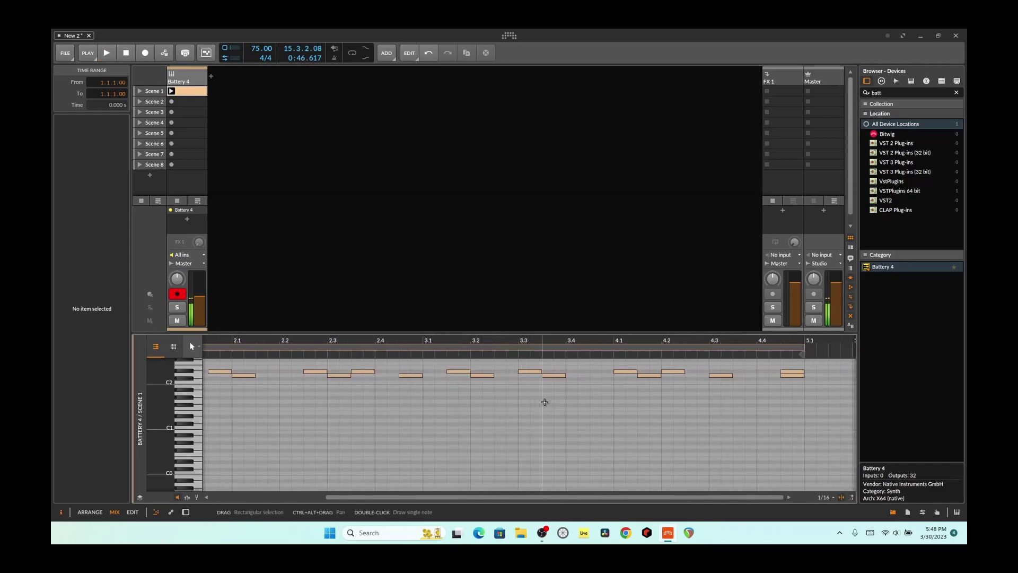
Step: Move the clip's last note from 4.4.3 to 4.4.1 and play it back to check
left_click(799, 377)
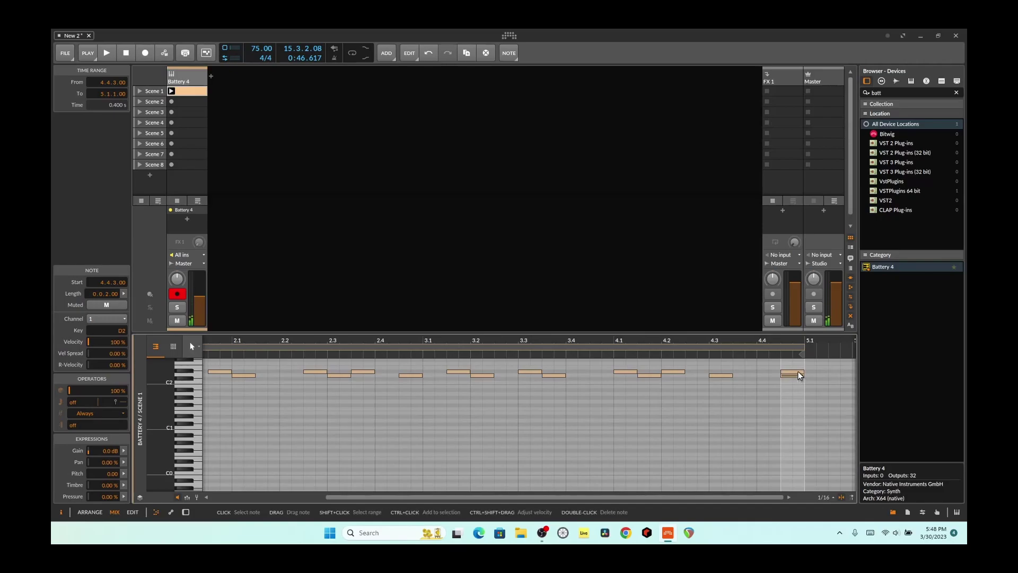
left_click(798, 372)
left_click_drag(798, 378, 772, 379)
key("space")
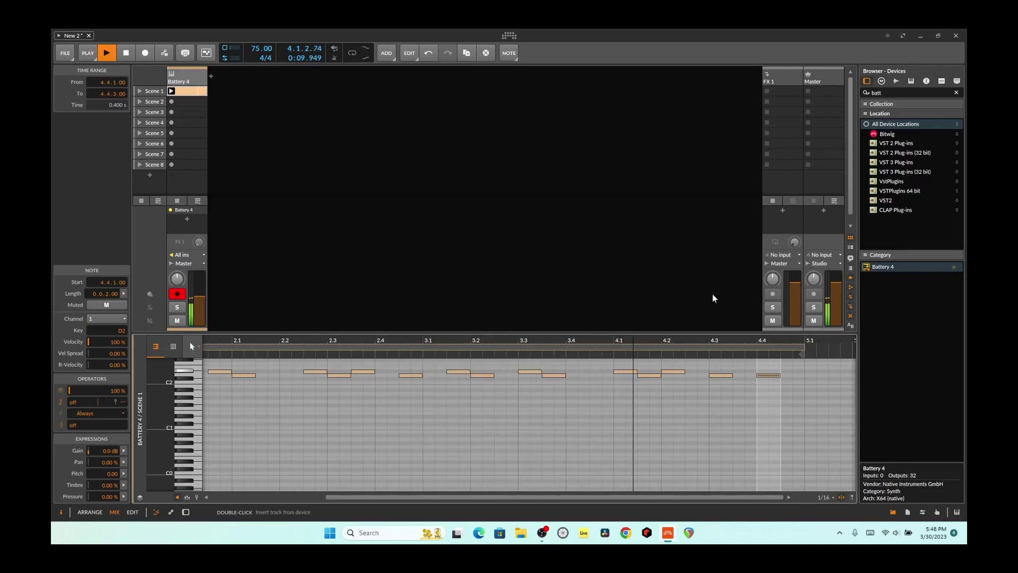
key("space")
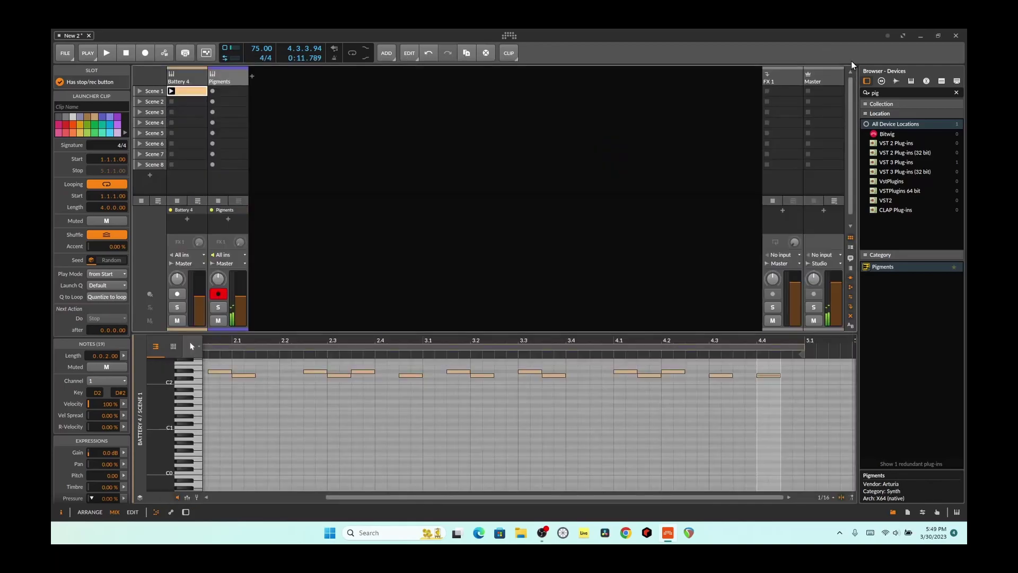
Step: Close the Pigments plugin window and resume session playback
left_click(846, 65)
key("space")
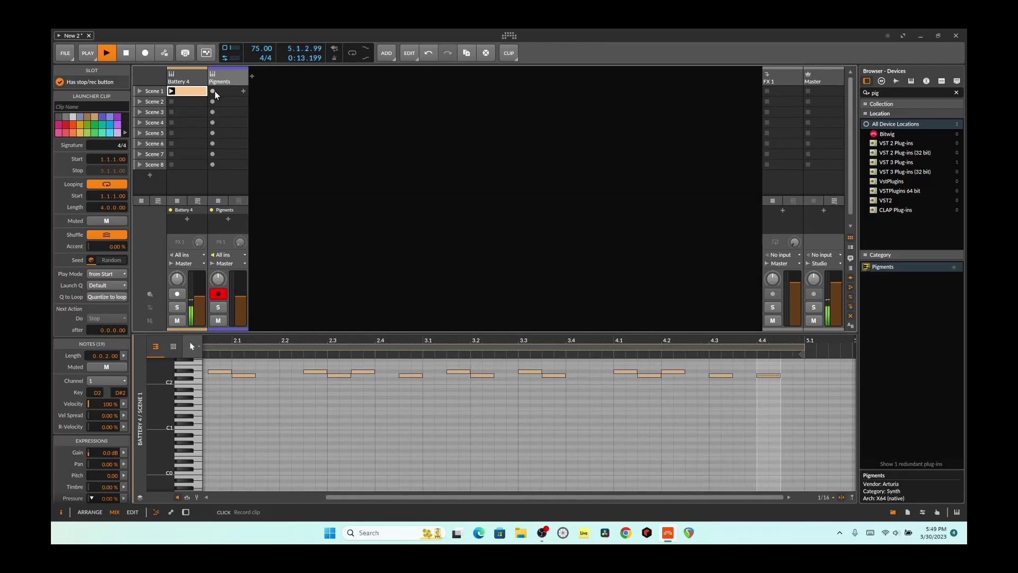
Step: Record a looping Pigments clip into Scene 1, then focus the Browser search field
left_click(213, 92)
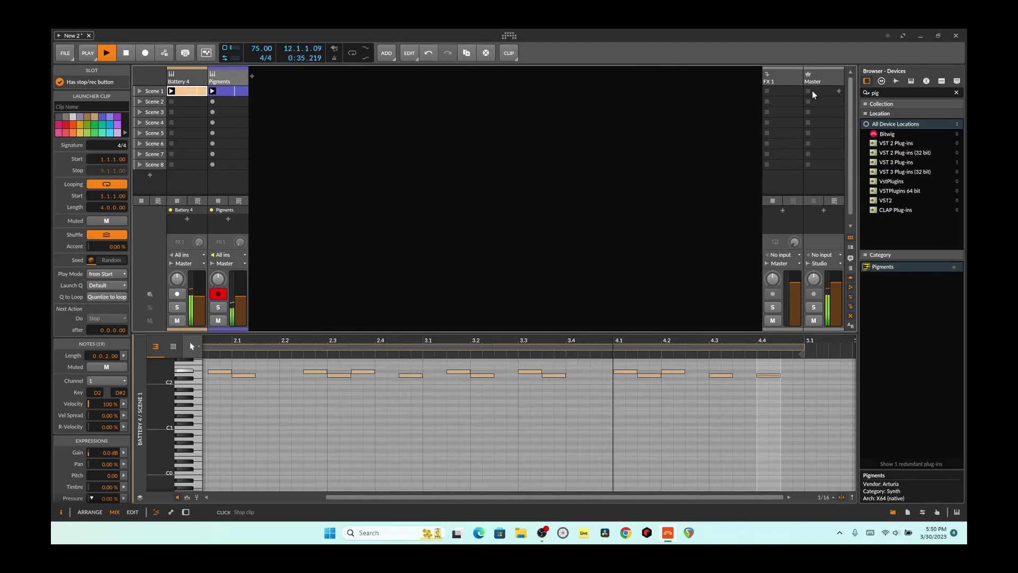
left_click(874, 93)
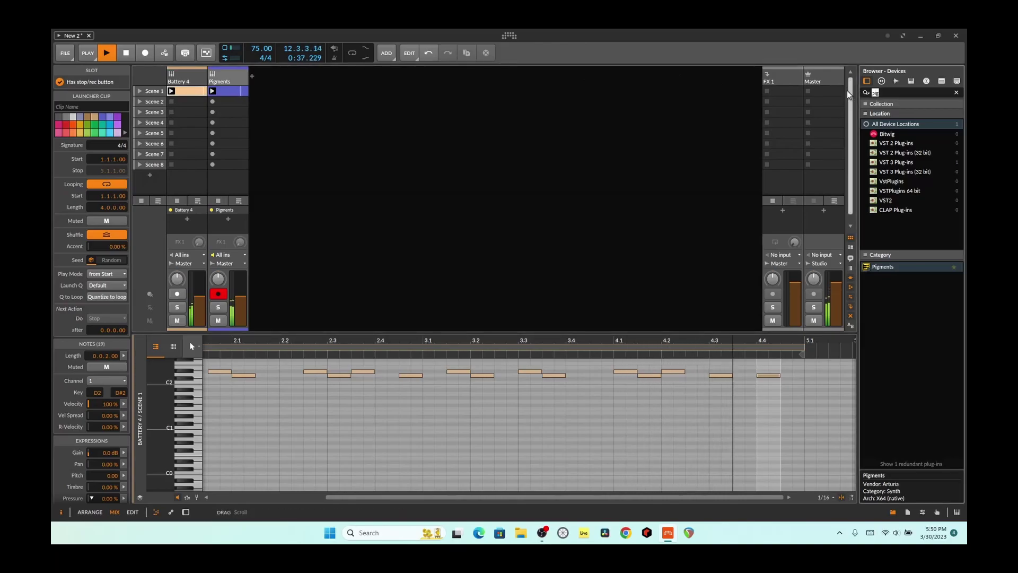
Step: Search the Browser for 'u' and drag UVIWorkstationVSTx64 in as a new track after Pigments
key("BackSpace")
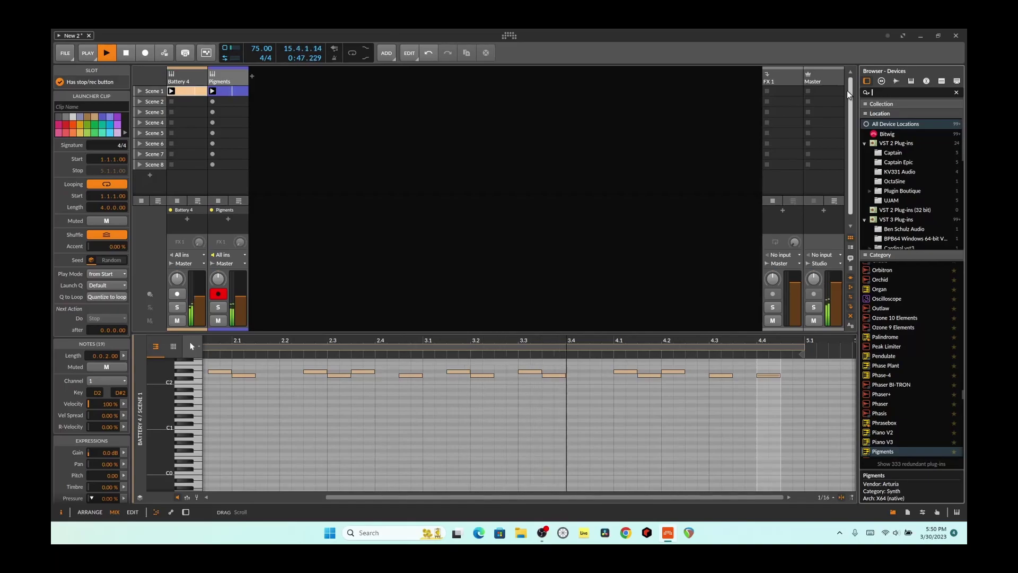
type("u")
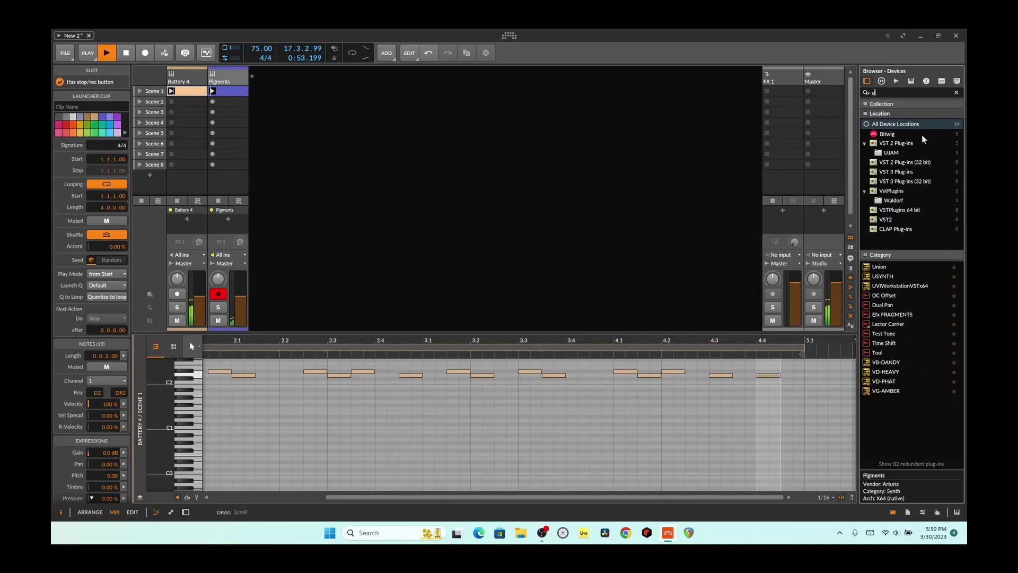
mouse_move(903, 285)
left_mouse_down()
mouse_move(676, 203)
mouse_move(631, 200)
left_mouse_up()
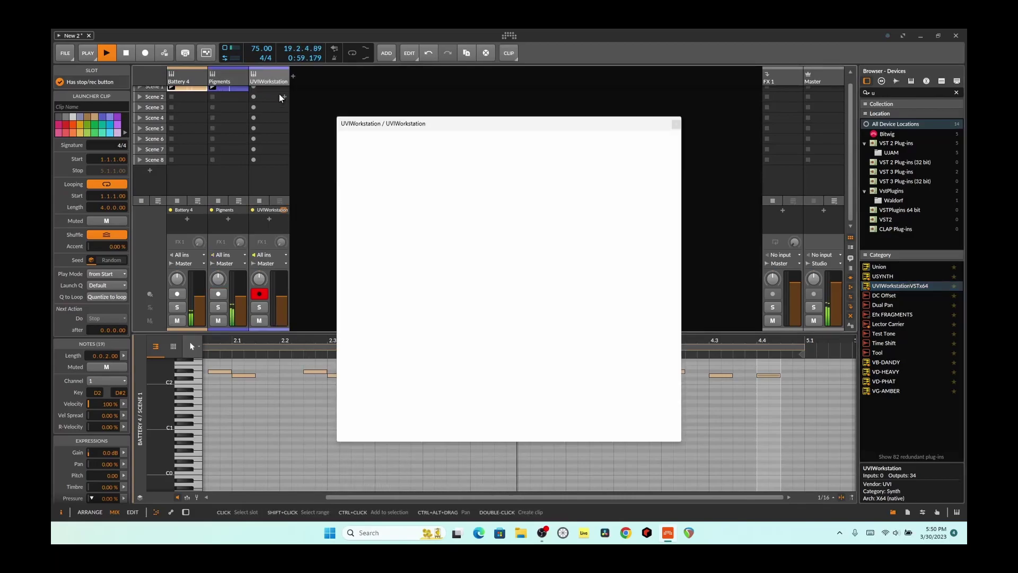
Step: Load the Sunbird acoustic guitar program in UVI Workstation and set its play mode to Solo
left_click(438, 141)
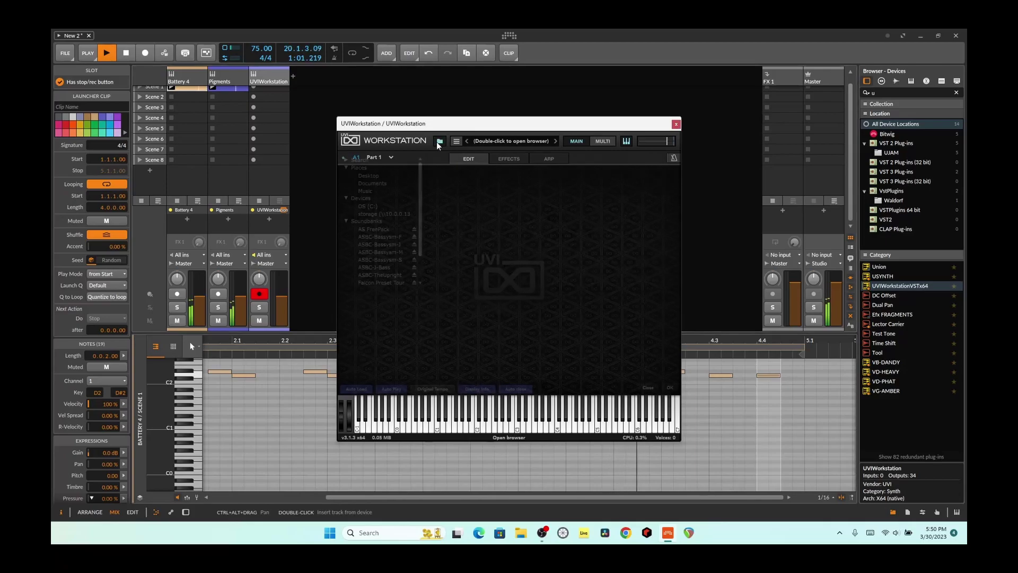
scroll(398, 253, "down", 2)
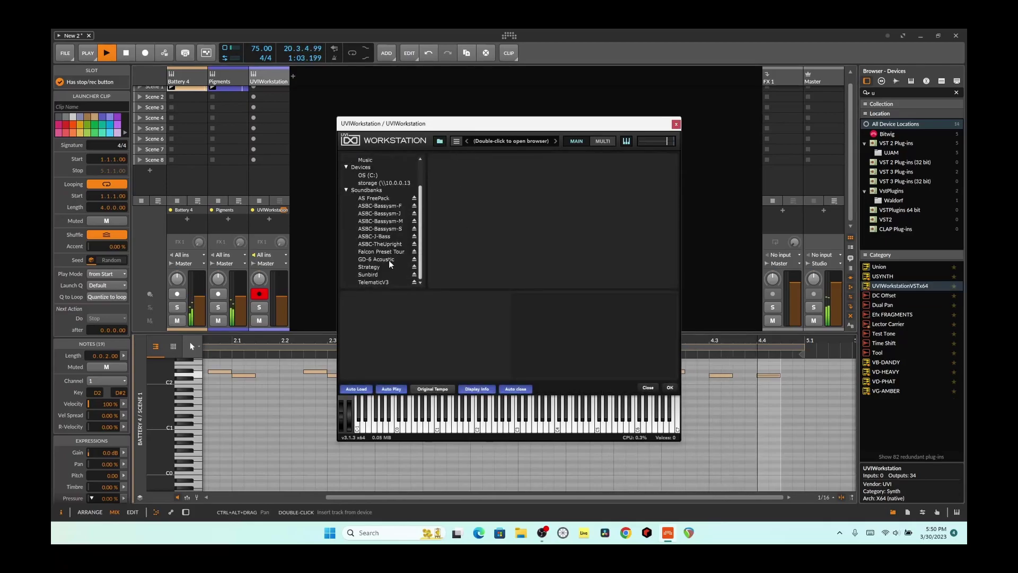
left_click(378, 274)
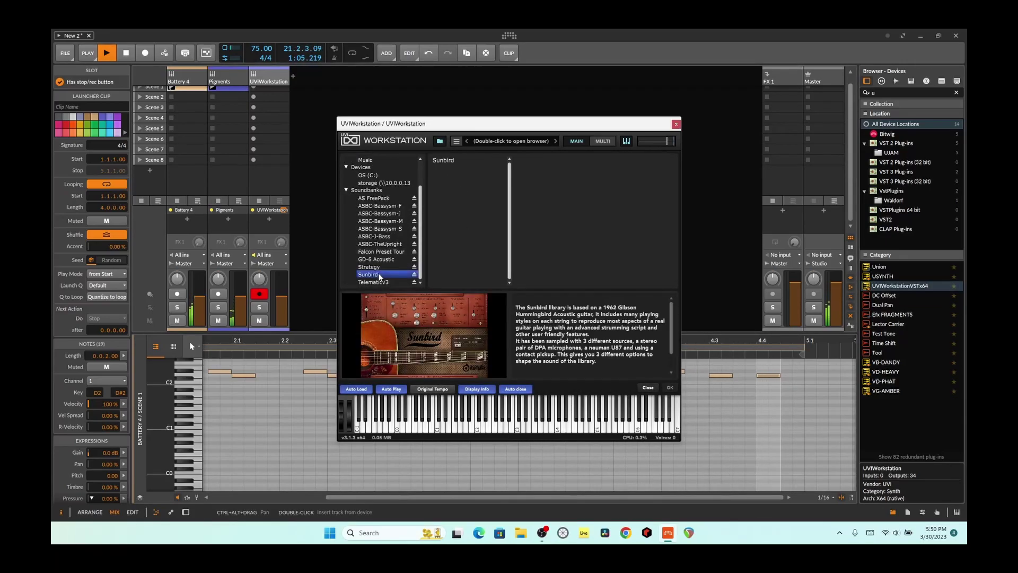
double_click(456, 161)
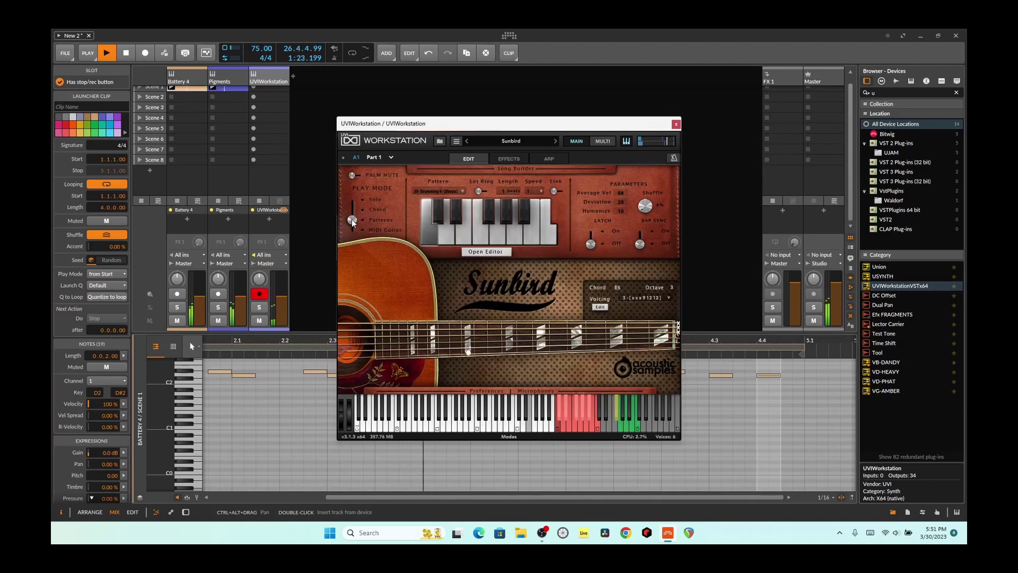
left_click_drag(357, 208, 354, 206)
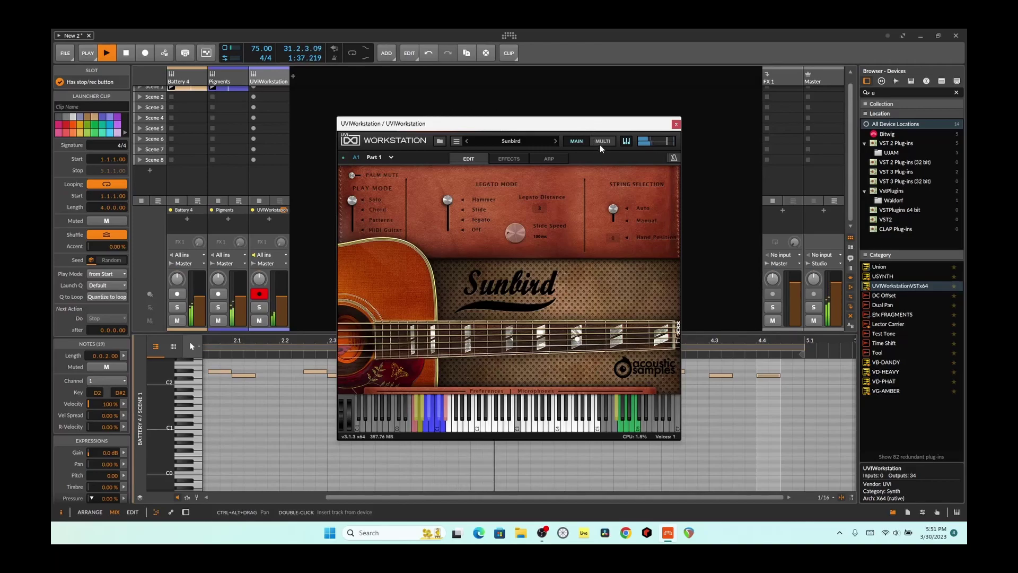
Step: Close the UVI Workstation window and record a guitar clip into Scene 1
left_click(675, 124)
scroll(285, 164, "up", 1)
left_click(255, 92)
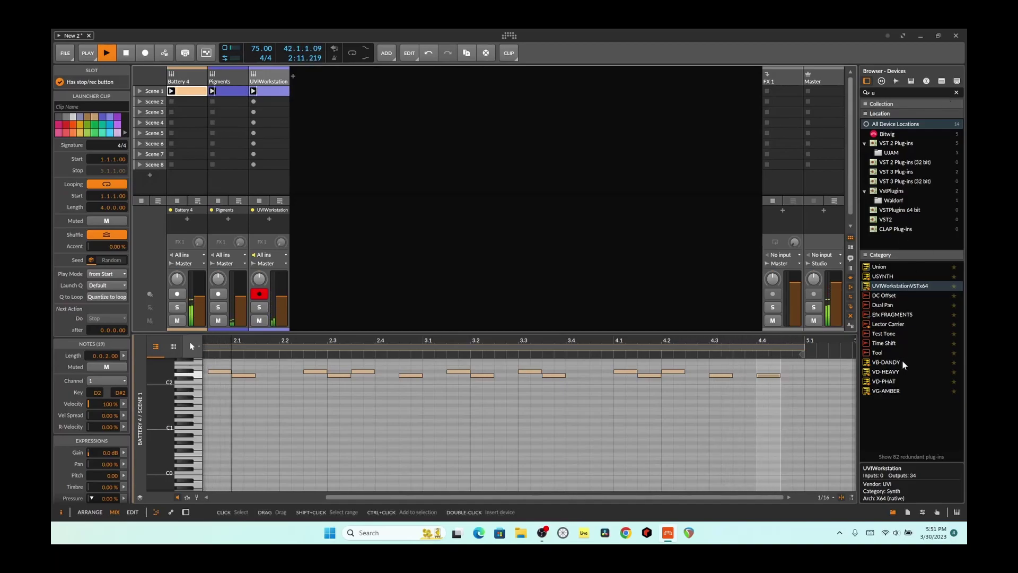
Step: Add a VG-AMBER guitar track with a different Style Phrase, close its window, and stop playback
left_click_drag(899, 390, 493, 250)
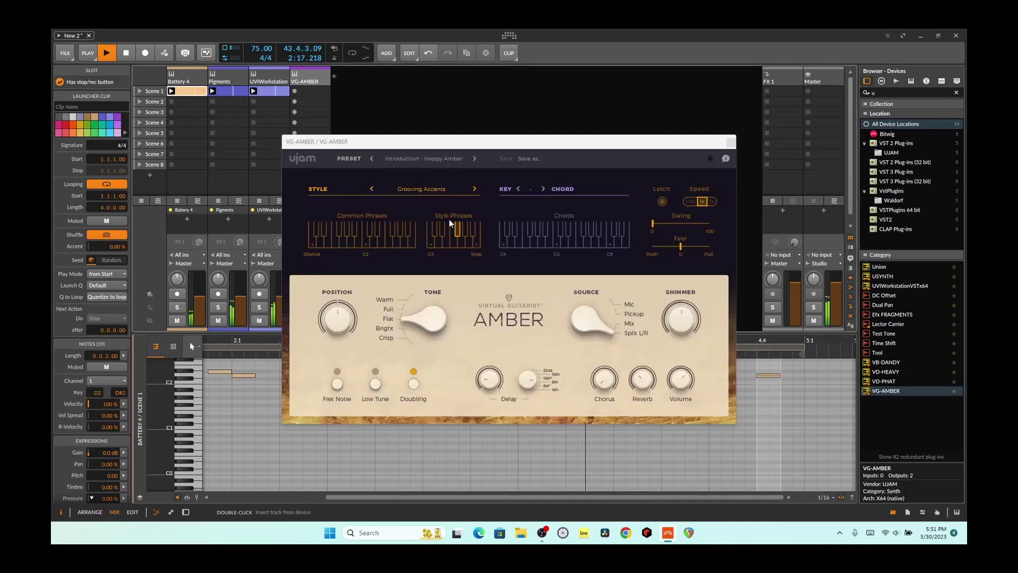
left_click(449, 223)
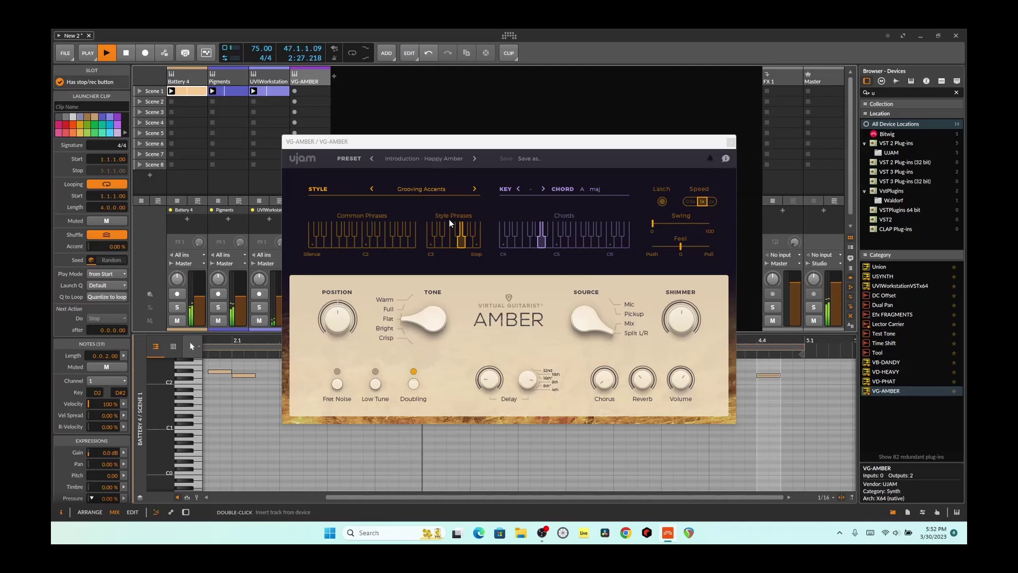
left_click(730, 142)
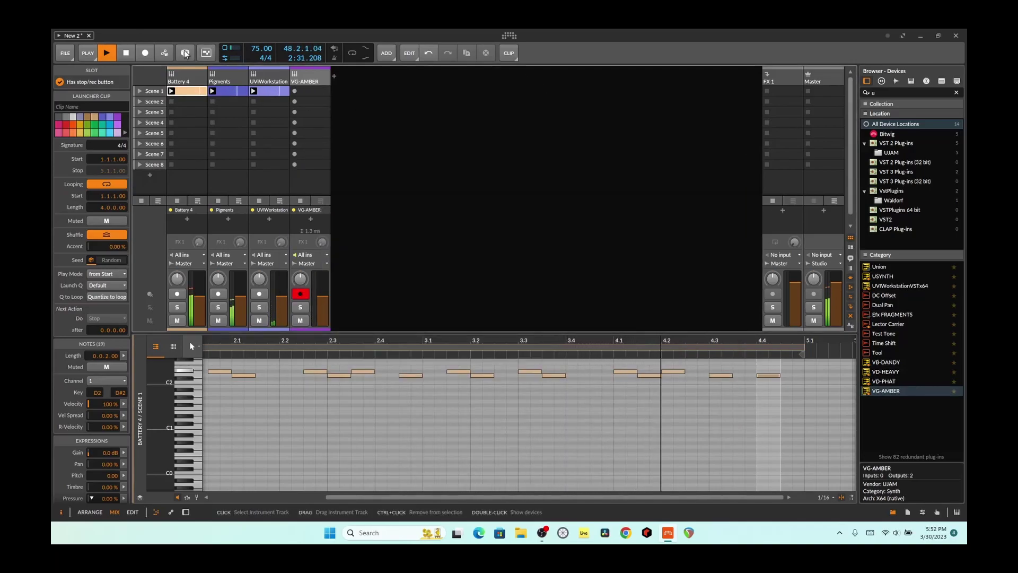
left_click(129, 50)
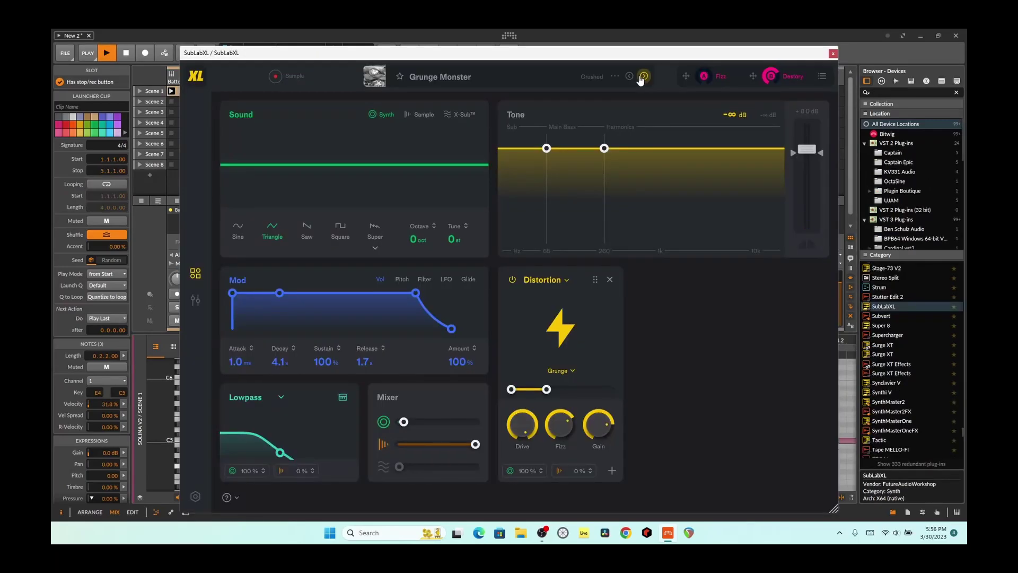
Step: Audition SubLabXL presets, including Sub Automata and 808 New Atlanta, from the preset browser
mouse_move(626, 52)
left_mouse_down()
mouse_move(639, 191)
mouse_move(628, 21)
mouse_move(626, 33)
left_mouse_up()
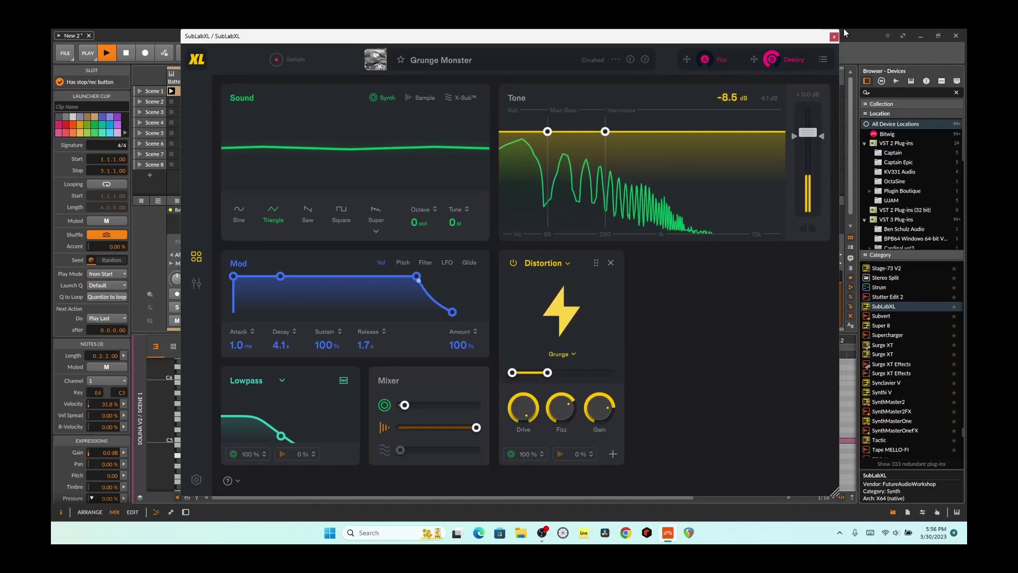
left_click(645, 59)
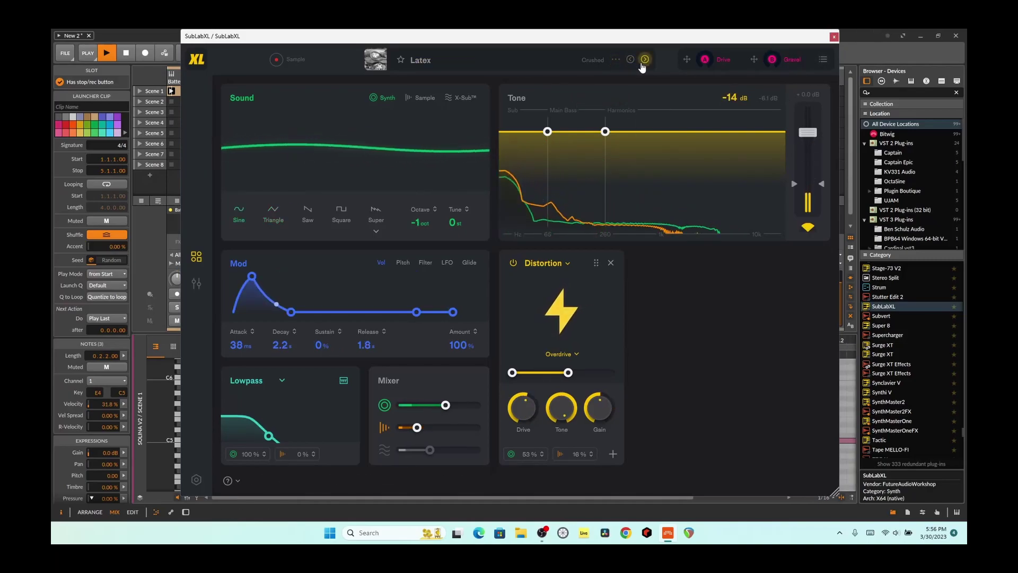
left_click(418, 61)
scroll(561, 273, "down", 15)
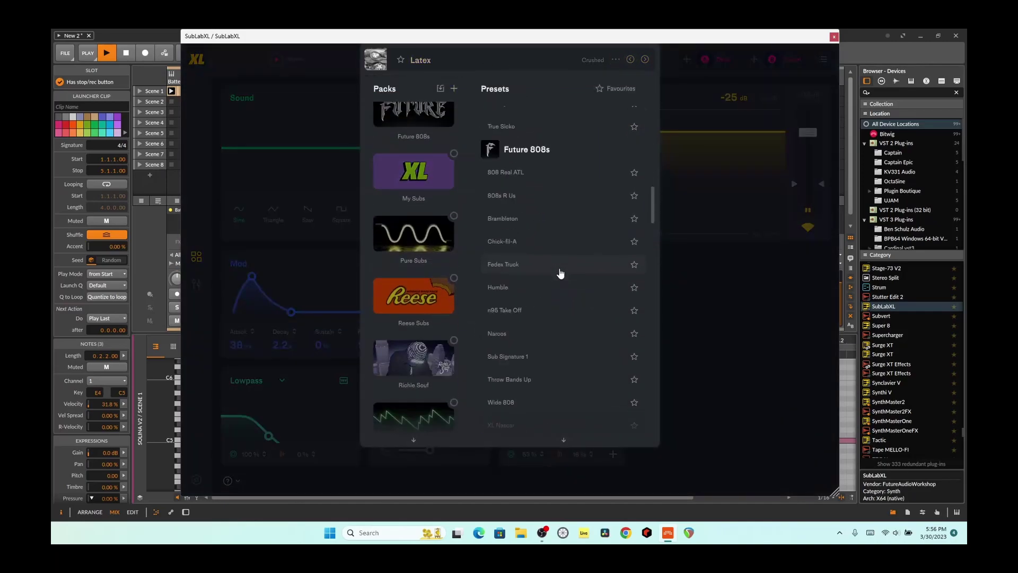
left_click(560, 276)
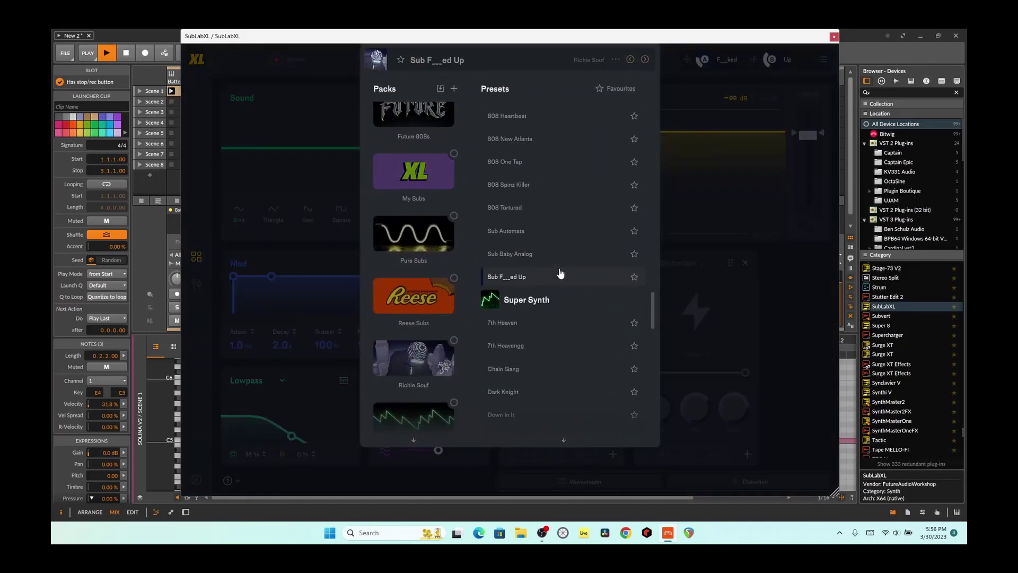
left_click(527, 242)
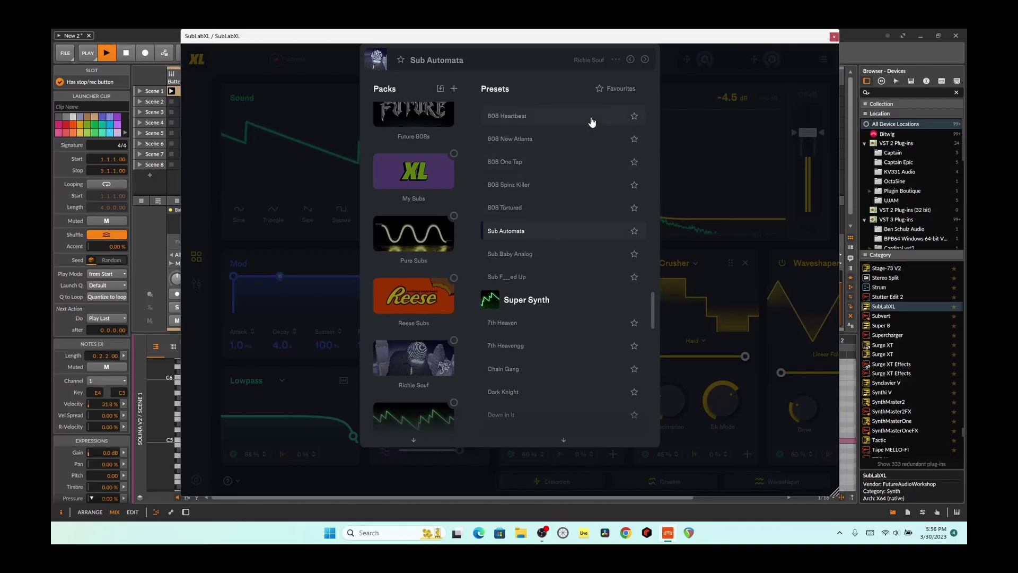
left_click(554, 139)
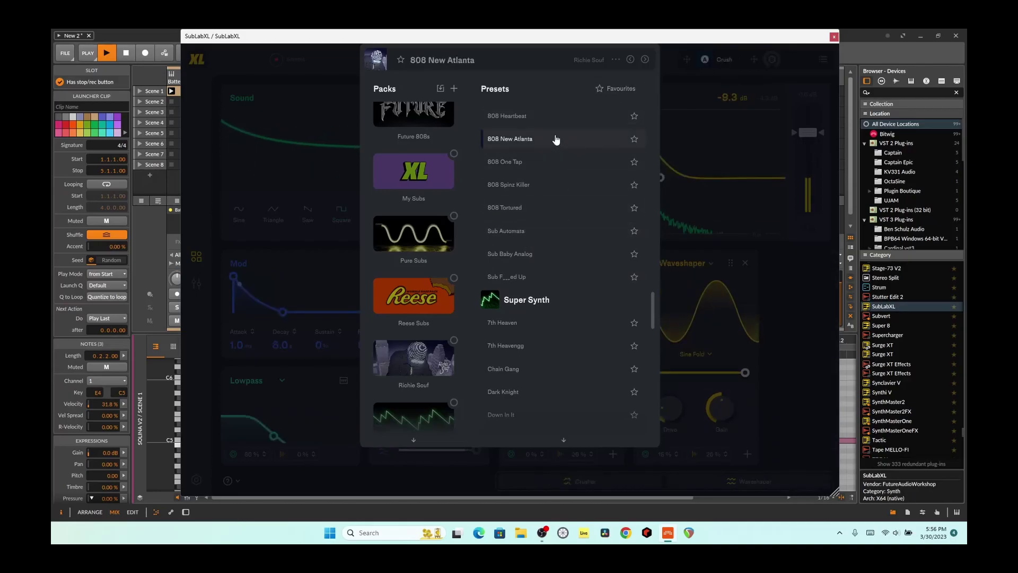
Step: Try Ay Caramba and HOTEL LOBBY, settle on Rave Sub, then close the browser and plugin window
scroll(547, 251, "down", 8)
scroll(547, 251, "down", 5)
left_click(546, 241)
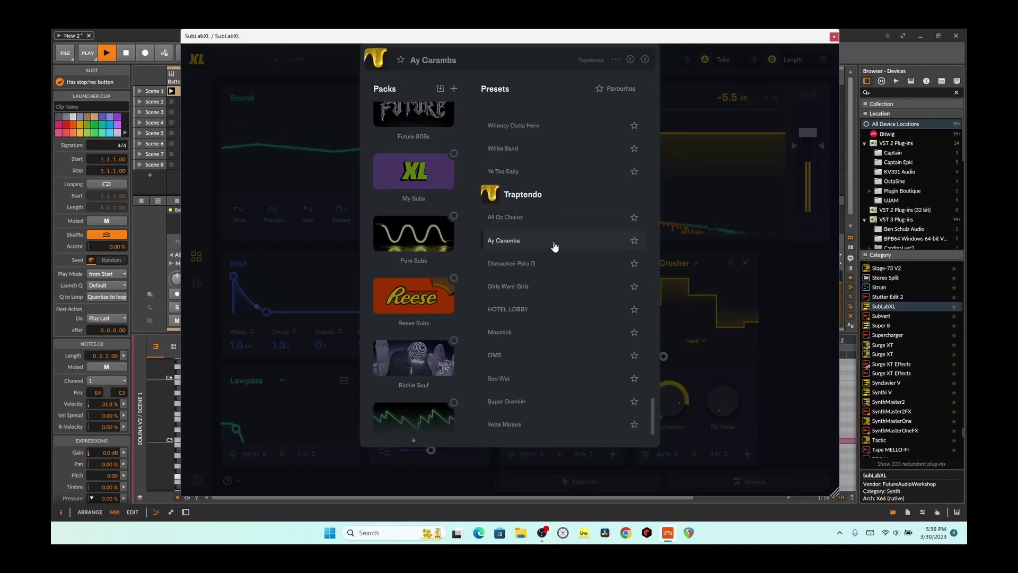
left_click(542, 309)
scroll(551, 298, "up", 10)
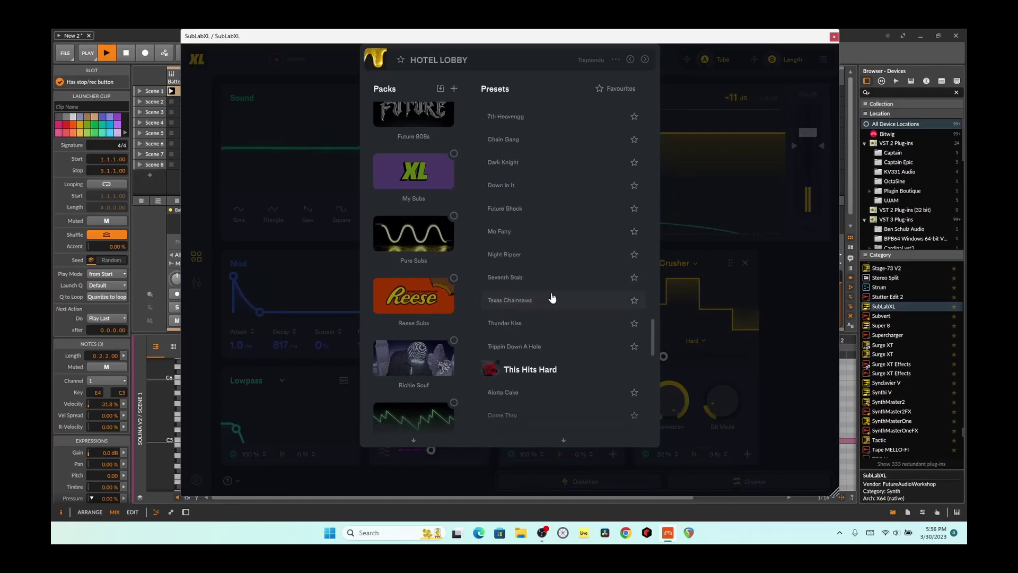
left_click(542, 278)
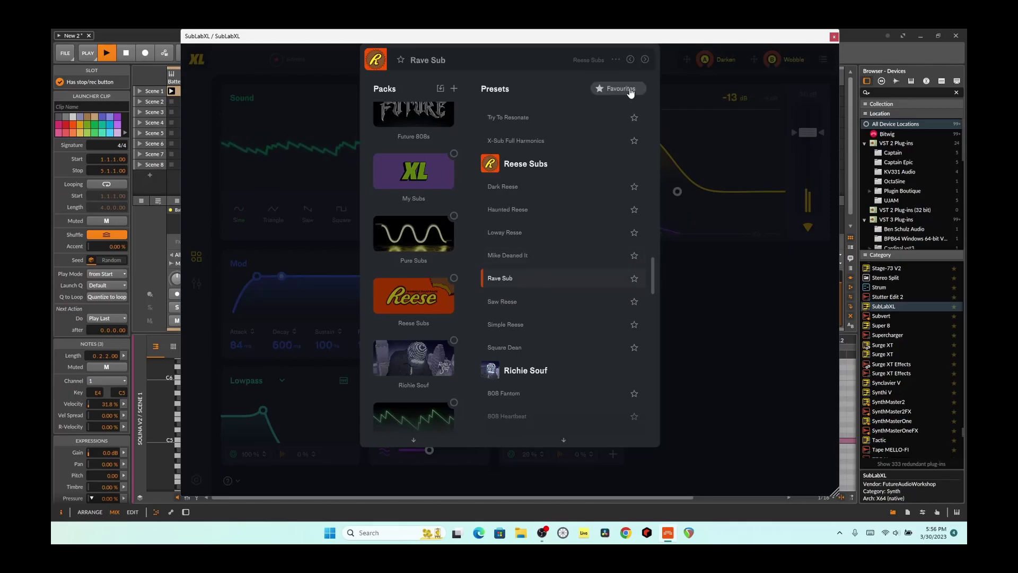
left_click(696, 90)
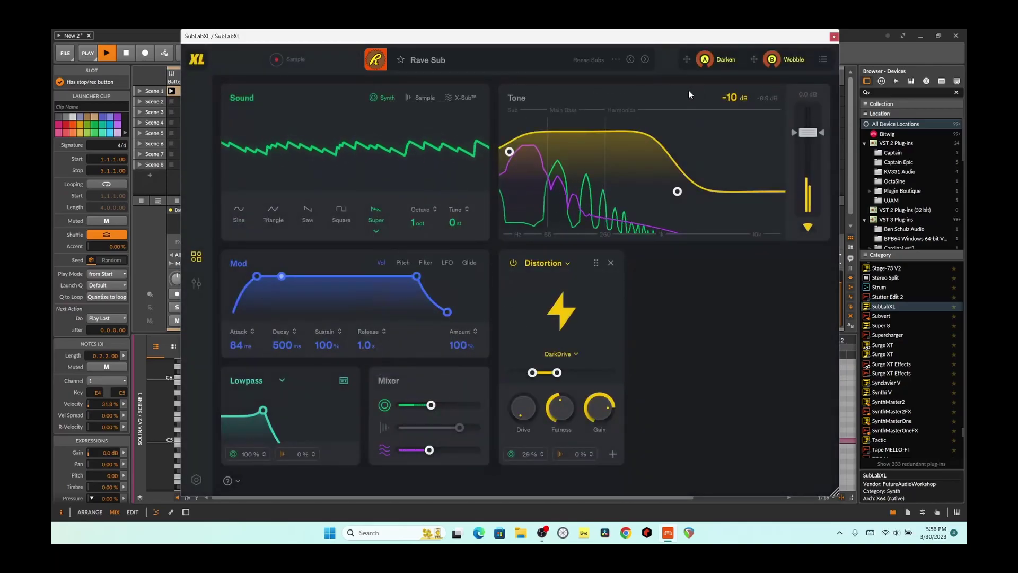
left_click(834, 36)
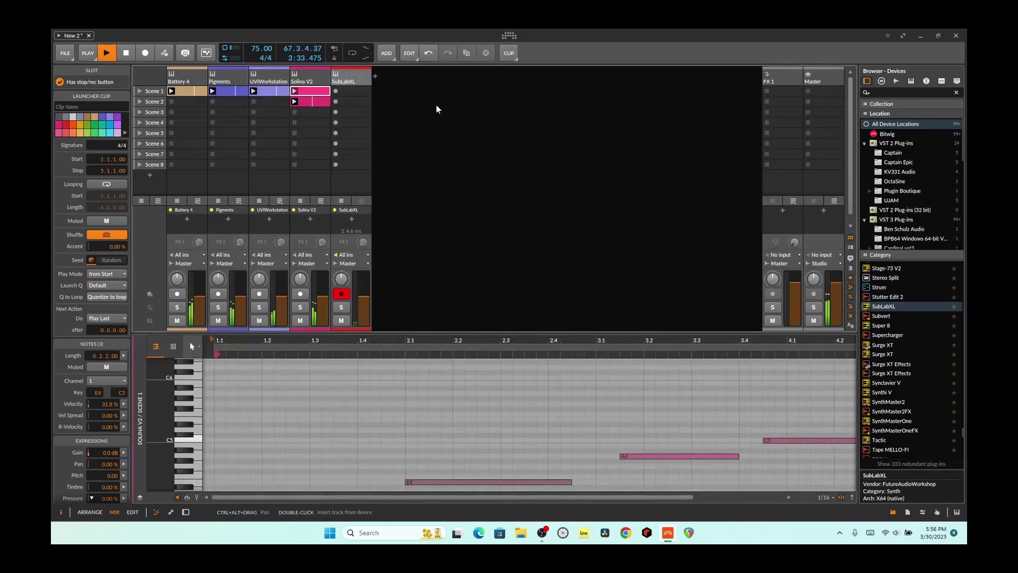
Step: Record a bass part into SubLabXL's Scene 1 slot, stopping after about 12 seconds
left_click(337, 92)
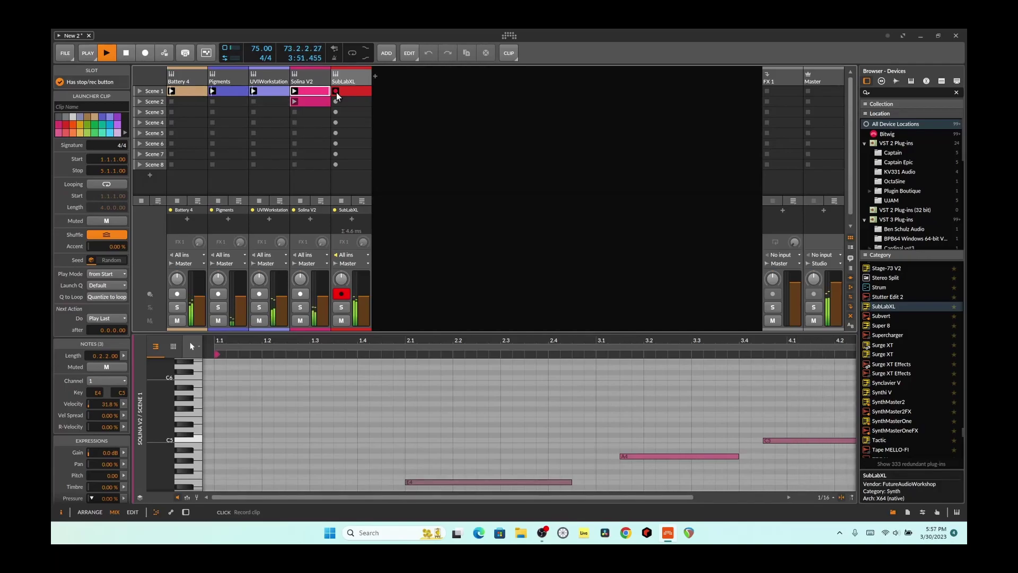
left_click(336, 93)
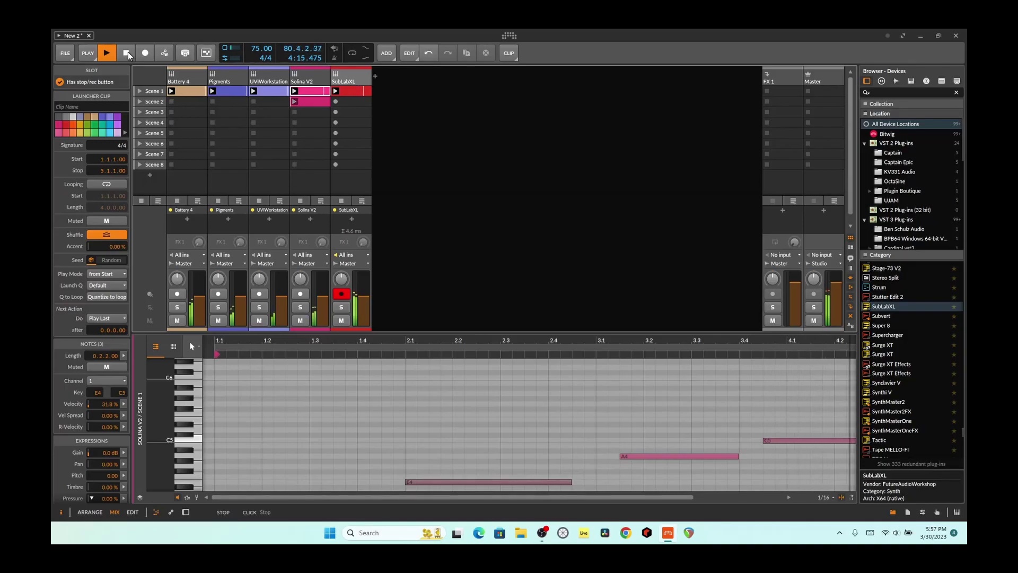
Step: Disable looping on the Pigments and Battery 4 Scene 1 clips via the Inspector
left_click(224, 90)
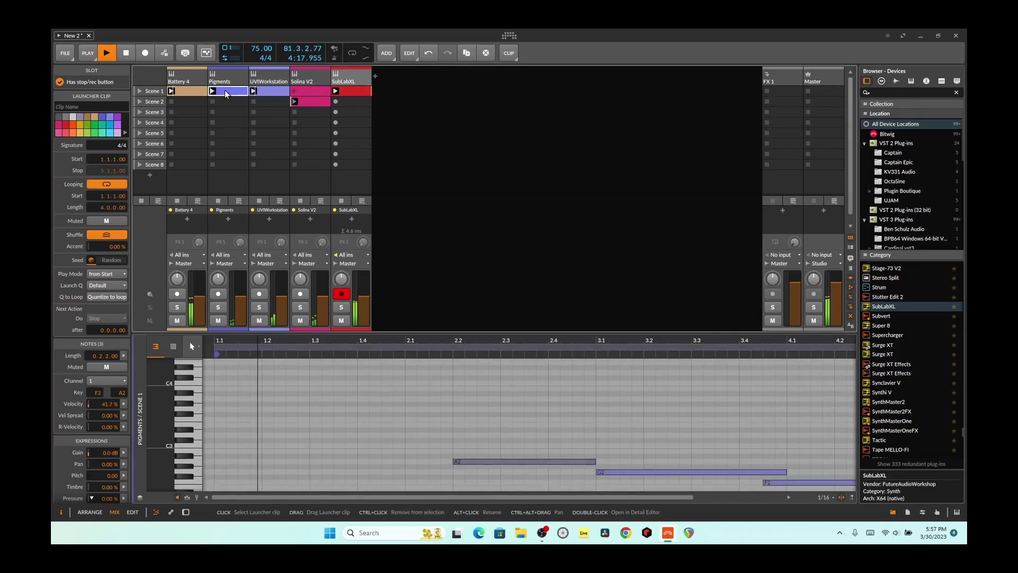
left_click(100, 184)
left_click(265, 92)
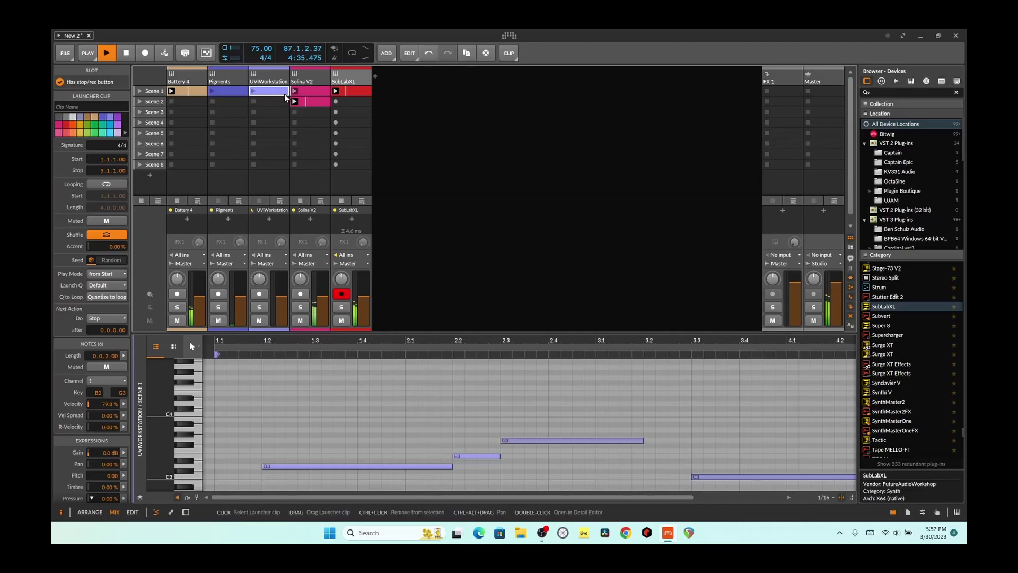
left_click(188, 90)
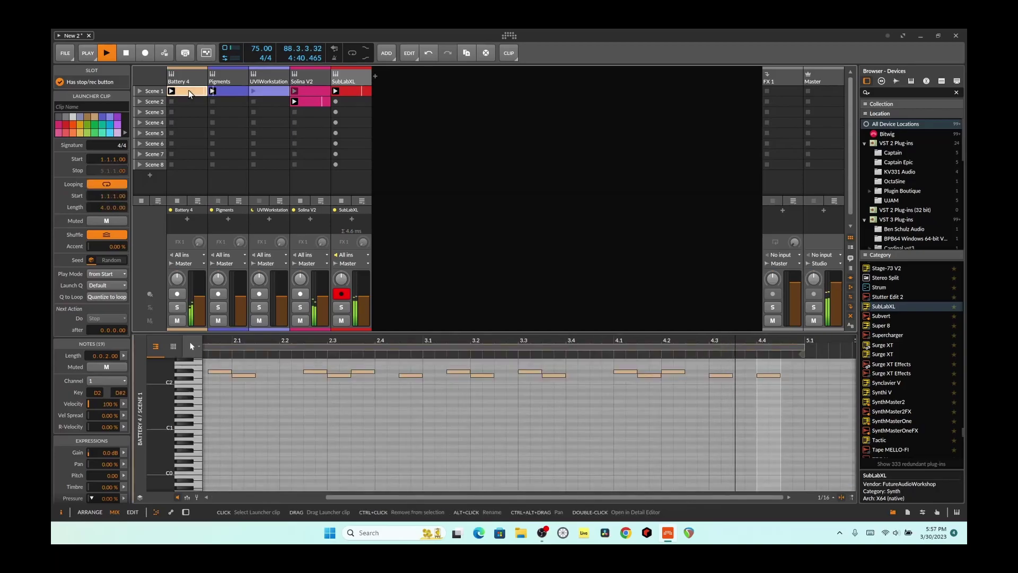
left_click(108, 184)
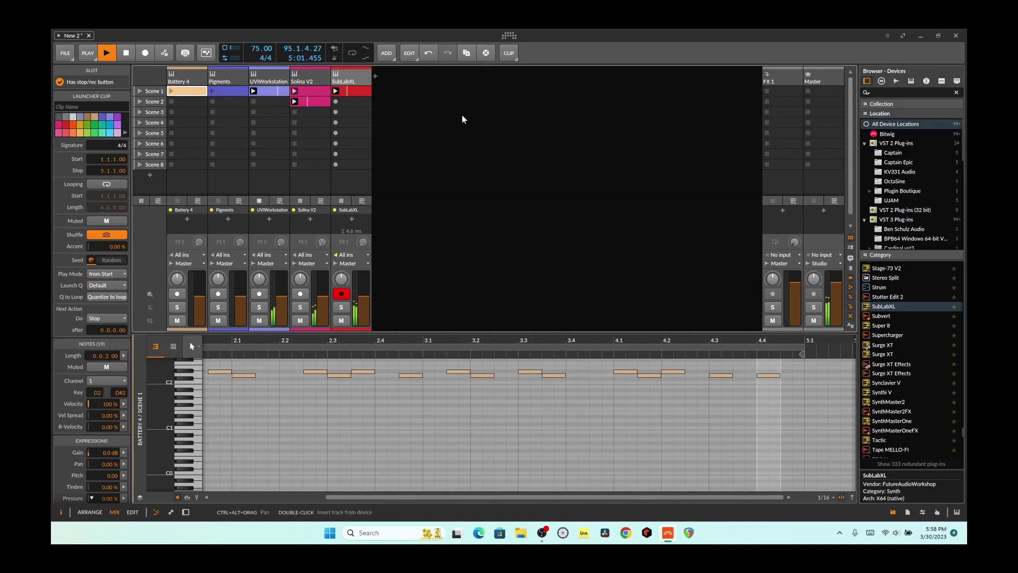
Step: Turn off looping on the SubLabXL clip and set Solina V2's Scene 1 next action to Stop
left_click(352, 91)
left_click(98, 187)
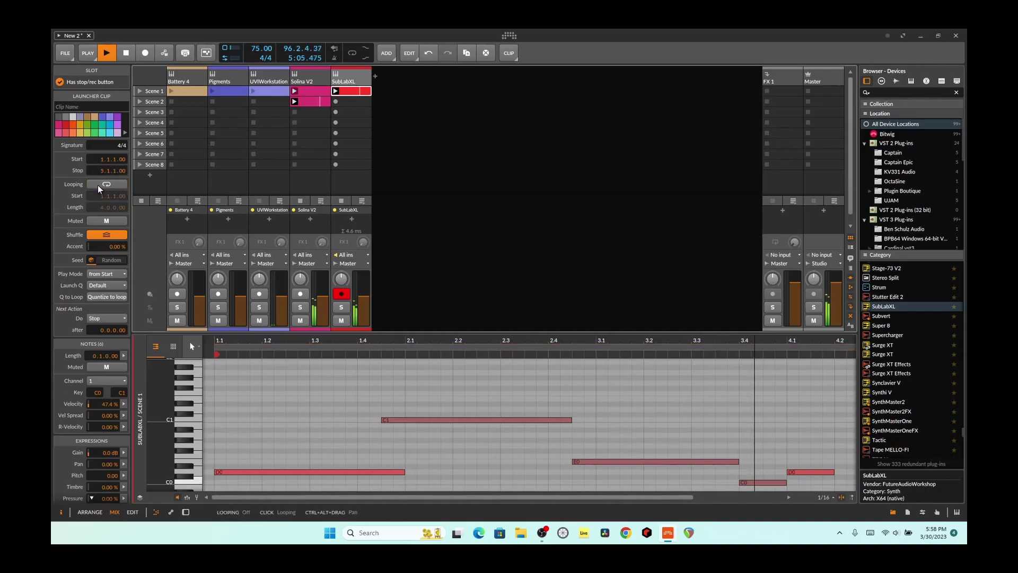
left_click(311, 91)
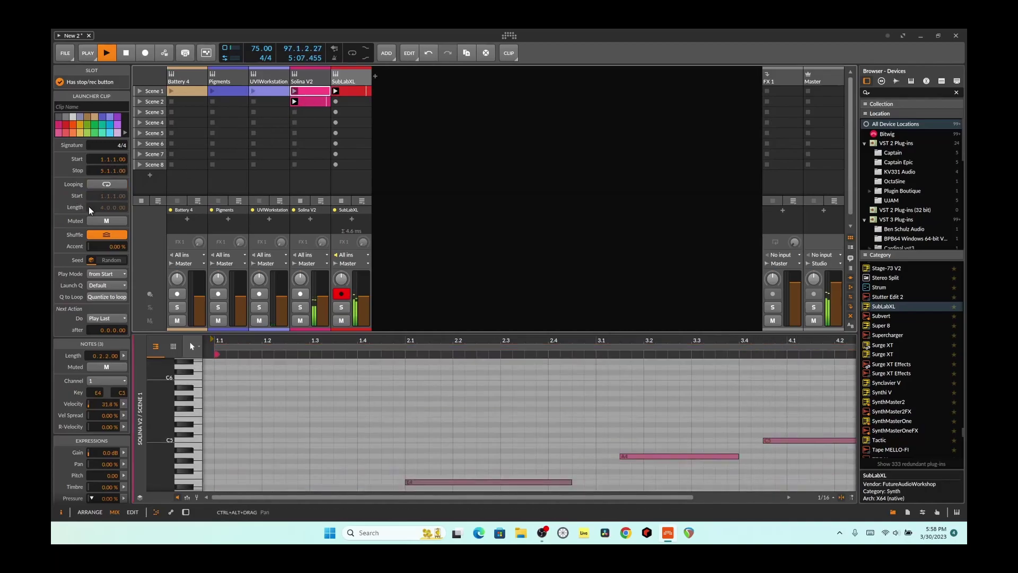
left_click(112, 317)
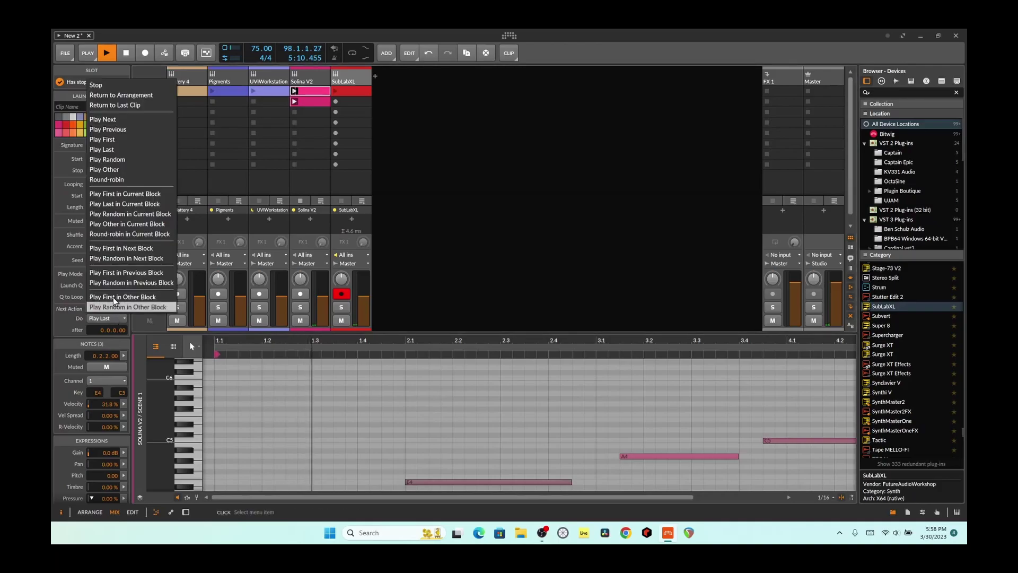
left_click(126, 84)
Step: Set the Solina V2 Scene 2 clip's next action to Stop and dismiss the Arturia notification
left_click(315, 101)
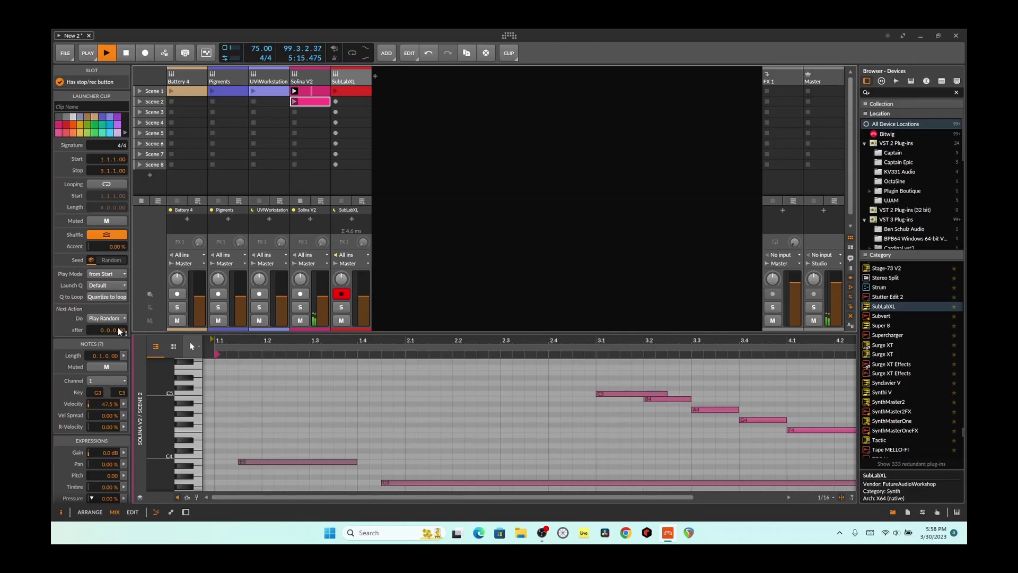
left_click(102, 318)
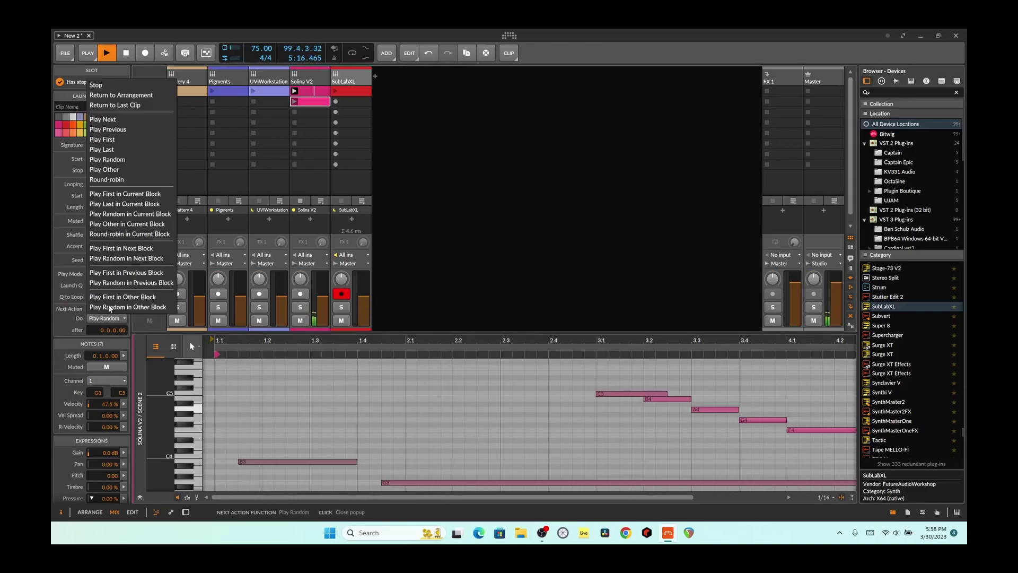
left_click(120, 88)
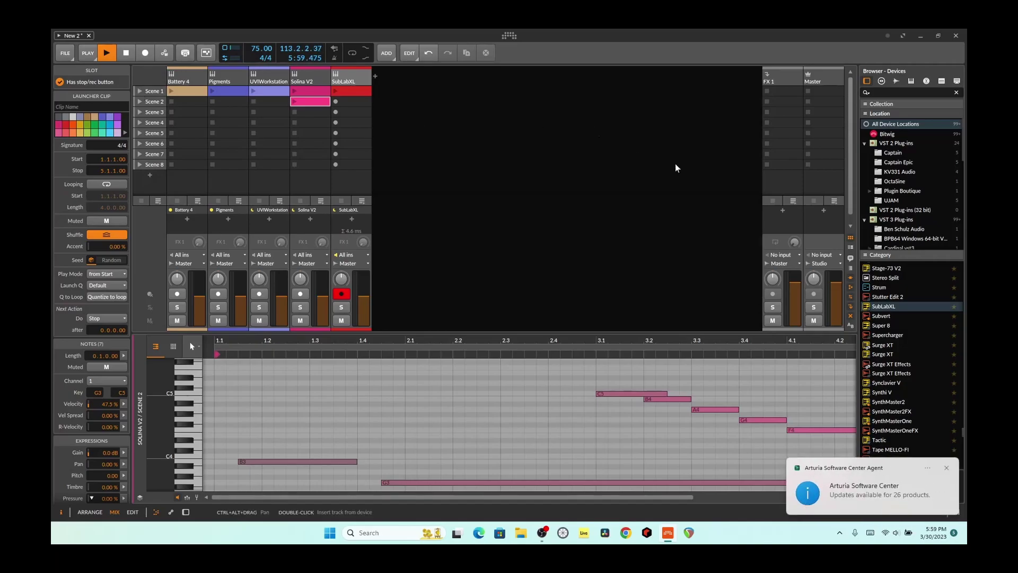
left_click(948, 468)
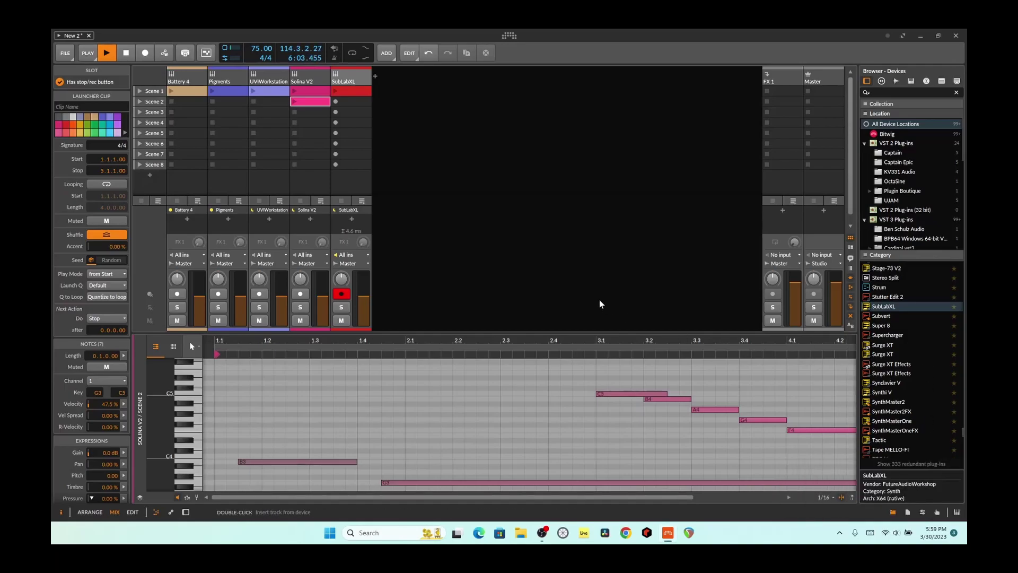